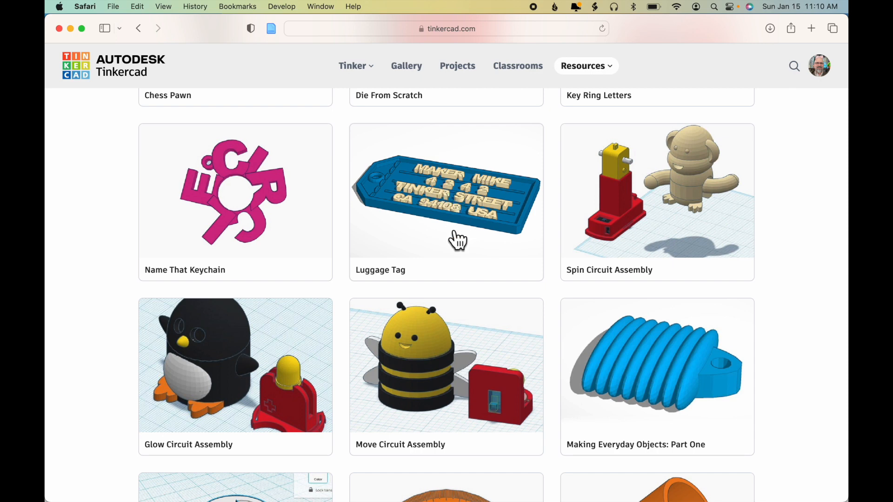
Step: Open the Making Everyday Objects: Part One project from the Tinkercad project list and look through its lessons
scroll(457, 240, down, 5)
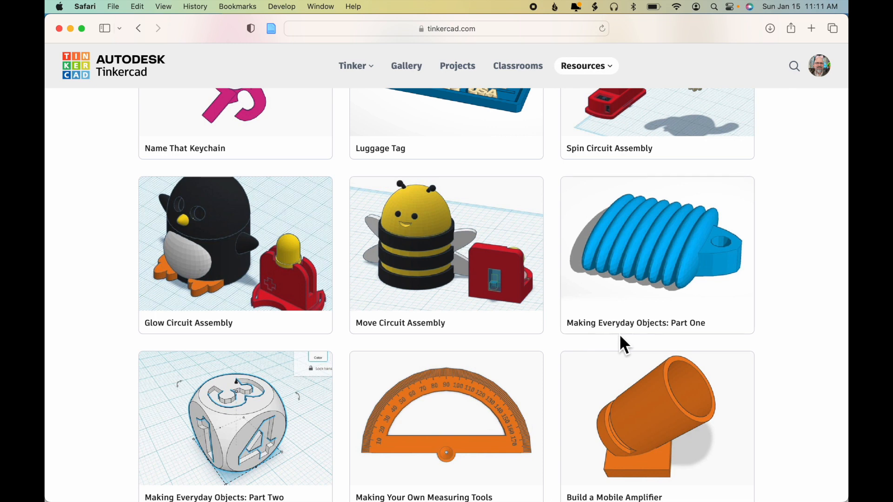
scroll(660, 242, down, 1)
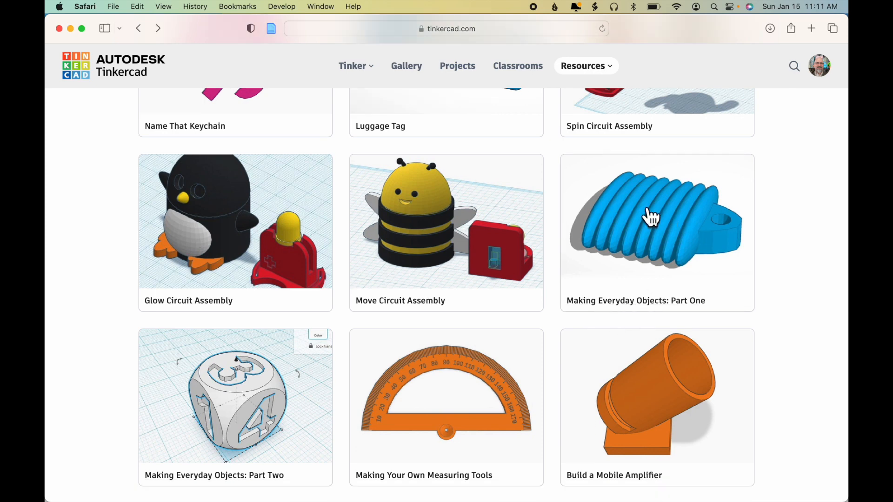
click(650, 218)
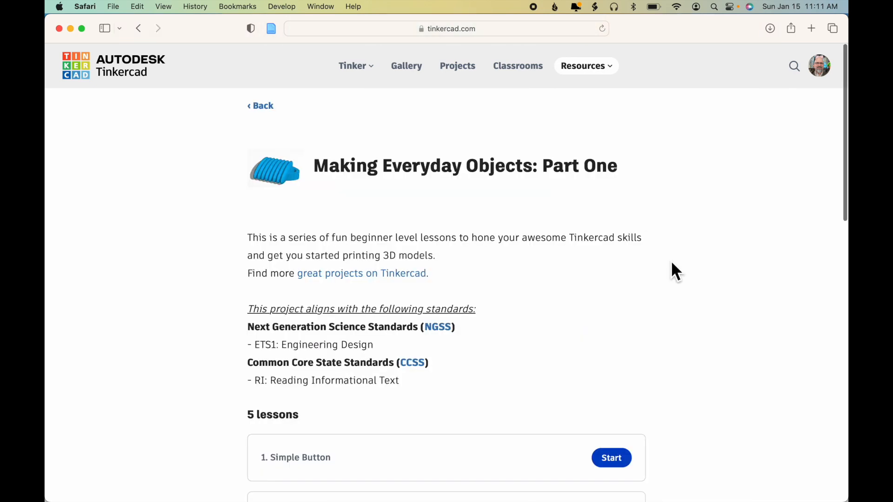
scroll(671, 263, down, 10)
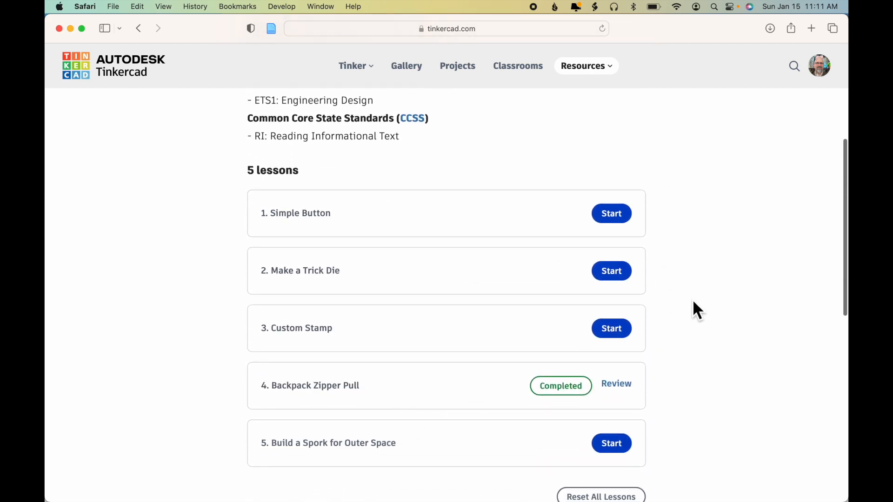
scroll(693, 302, down, 2)
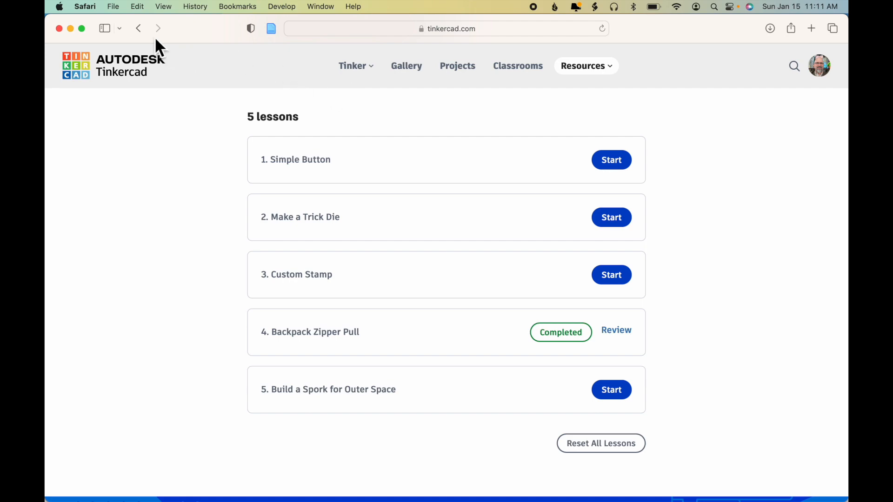
Step: Return to the project list, open Making Everyday Objects: Part Two and read through its description and lessons
click(139, 29)
scroll(510, 274, down, 5)
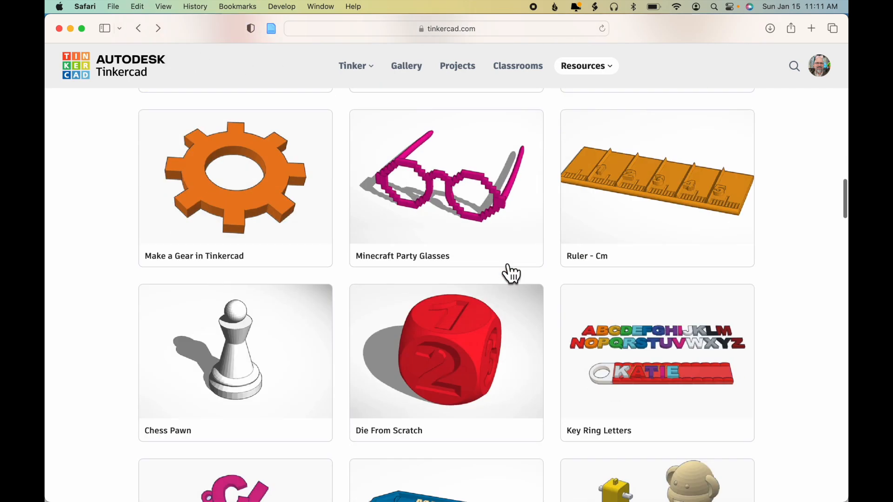
scroll(510, 274, down, 15)
scroll(511, 273, up, 1)
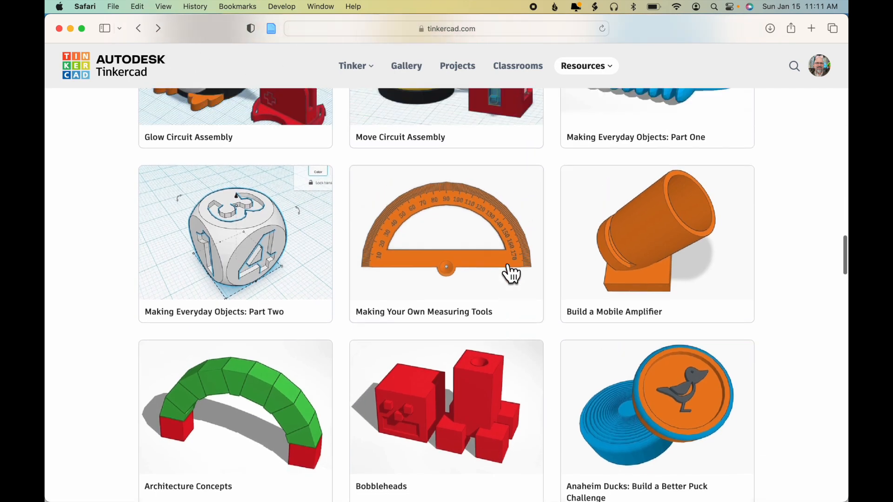
scroll(511, 273, up, 3)
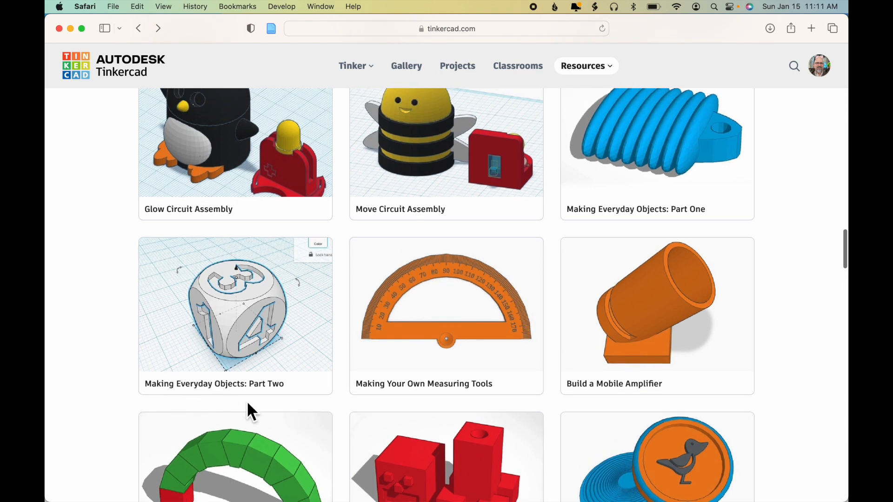
click(249, 318)
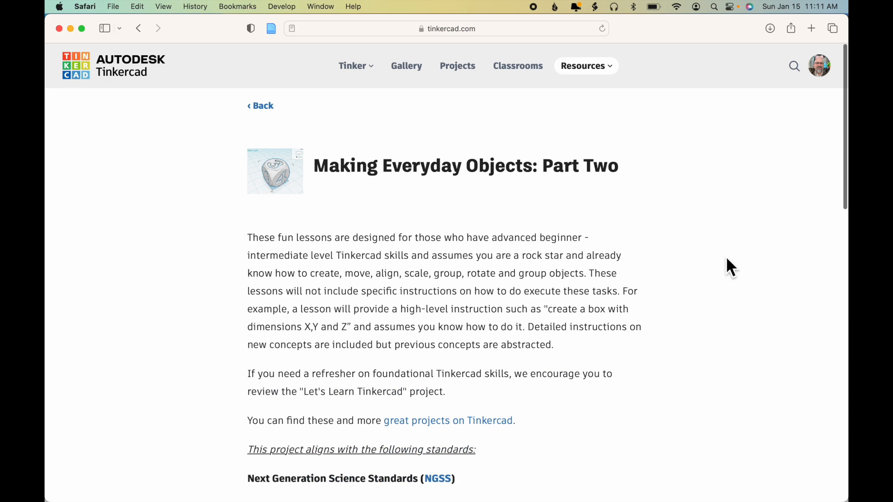
scroll(727, 267, down, 3)
scroll(726, 260, down, 10)
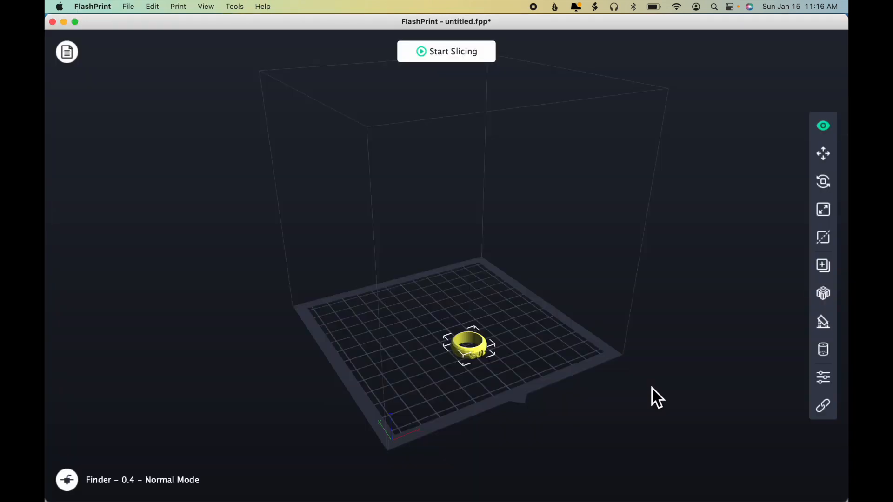
Step: In FlashPrint, center the ring model on the build platform
click(824, 156)
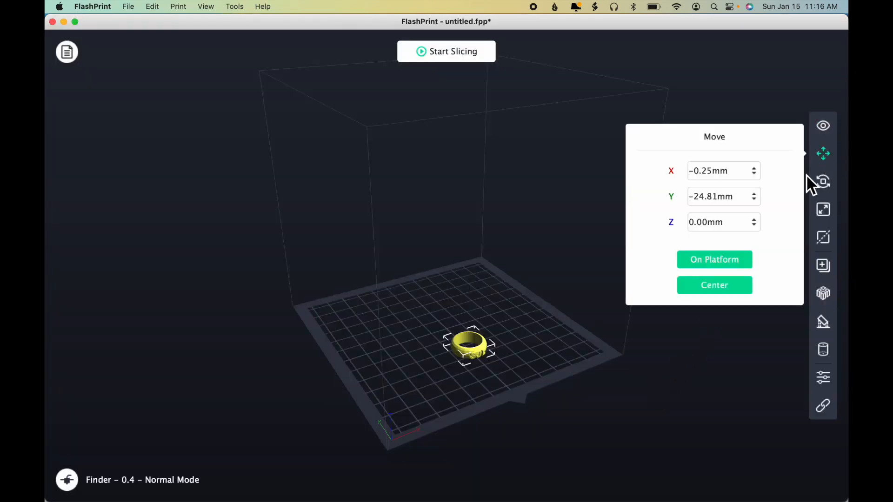
click(729, 288)
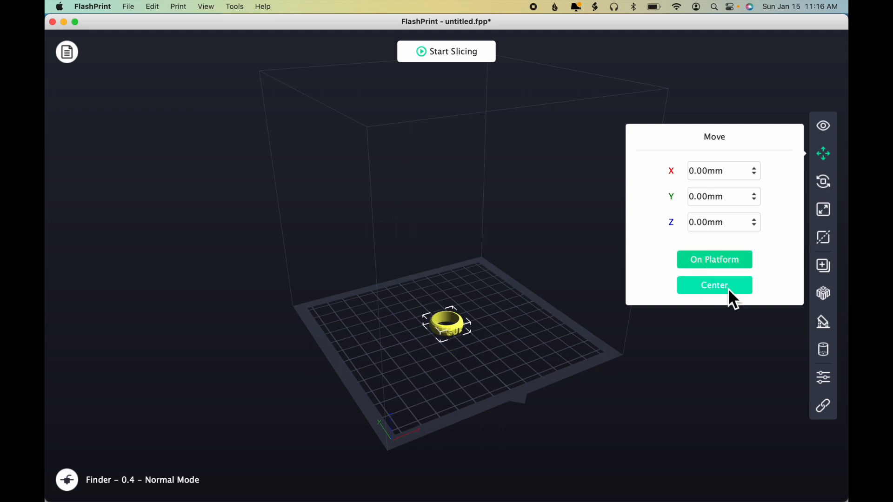
click(823, 153)
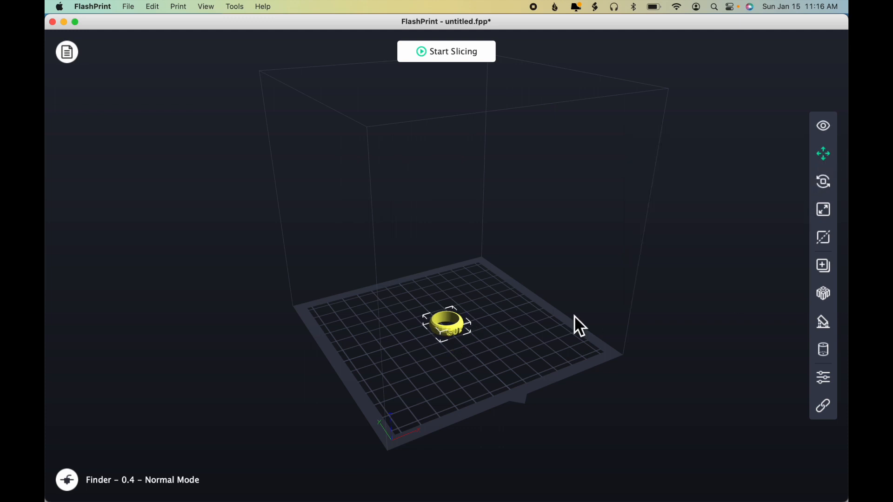
Step: Switch to view mode and examine the ring and its raised initials up close on the build plate
scroll(575, 322, up, 2)
scroll(574, 315, up, 3)
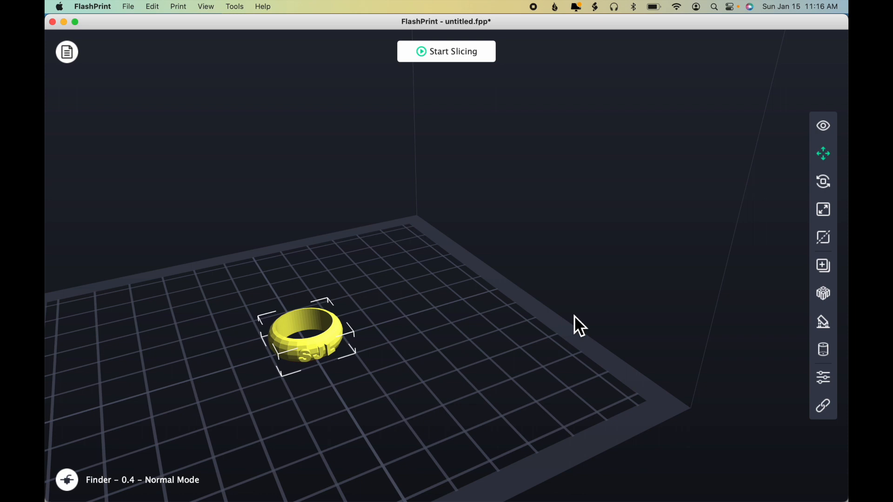
click(823, 127)
click(826, 129)
drag(319, 355, 479, 260)
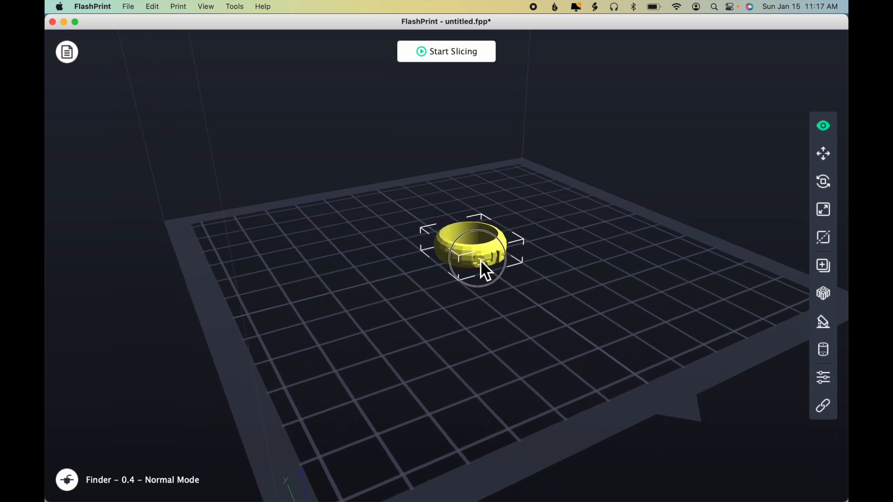
scroll(480, 272, up, 10)
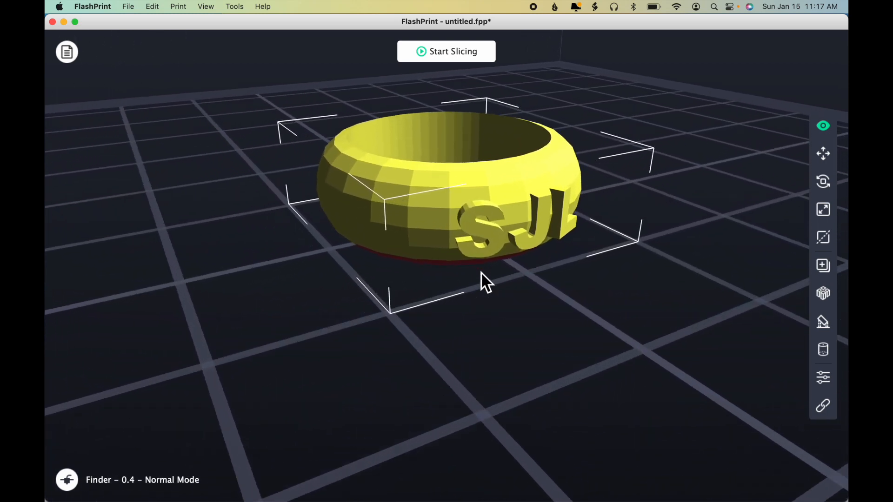
scroll(480, 272, up, 1)
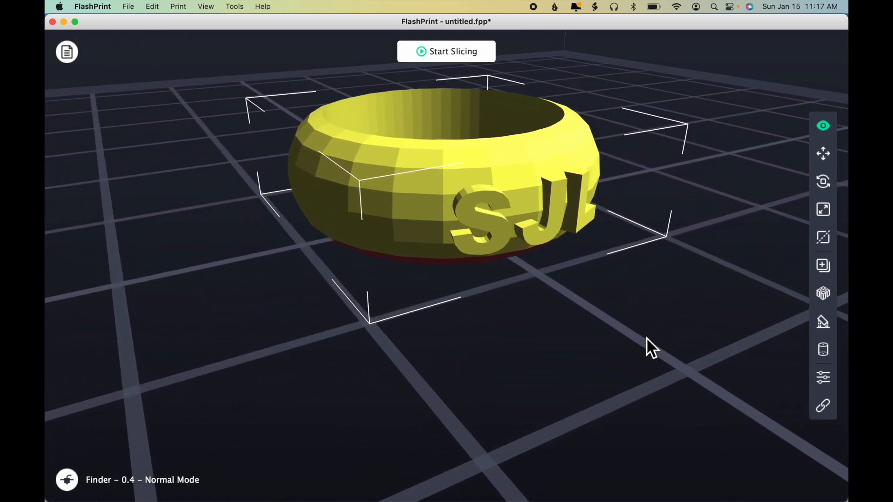
Step: Inspect the flat-lying ring from below for overhangs, including its bottom edge and initials, and check it from above
drag(645, 336, 637, 299)
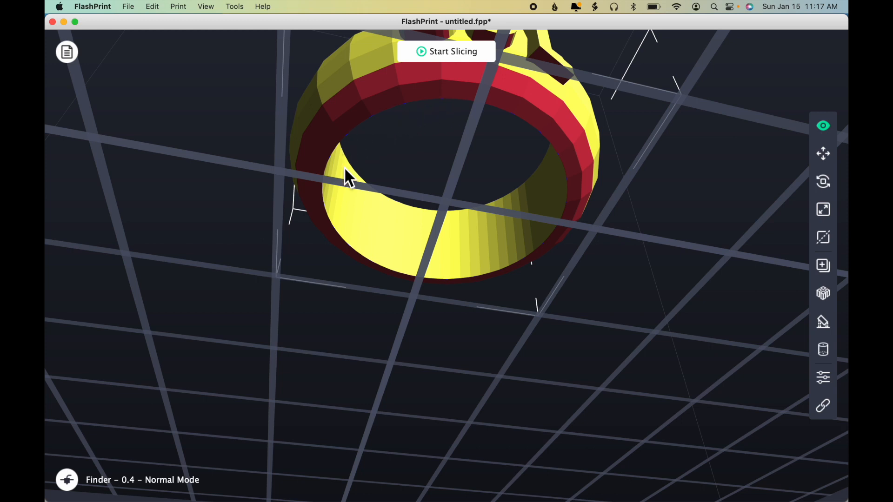
right_click(716, 228)
click(450, 84)
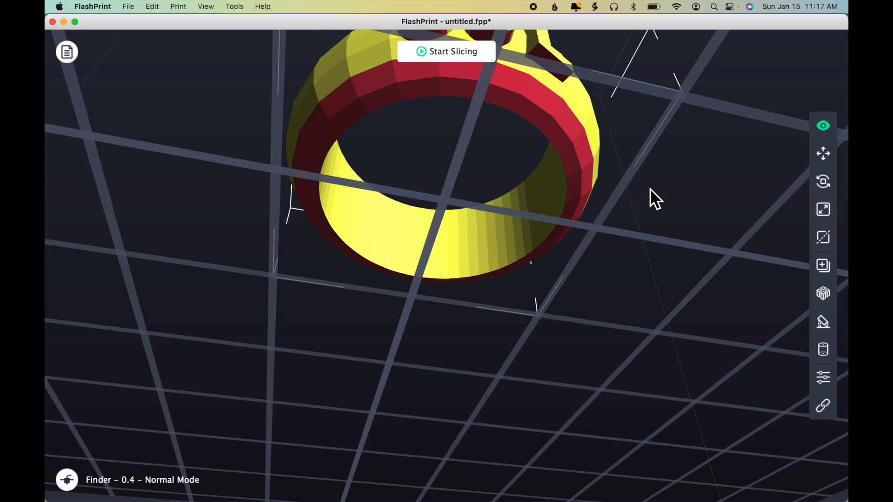
mouse_move(650, 189)
mouse_down()
mouse_move(650, 206)
mouse_move(645, 192)
mouse_up()
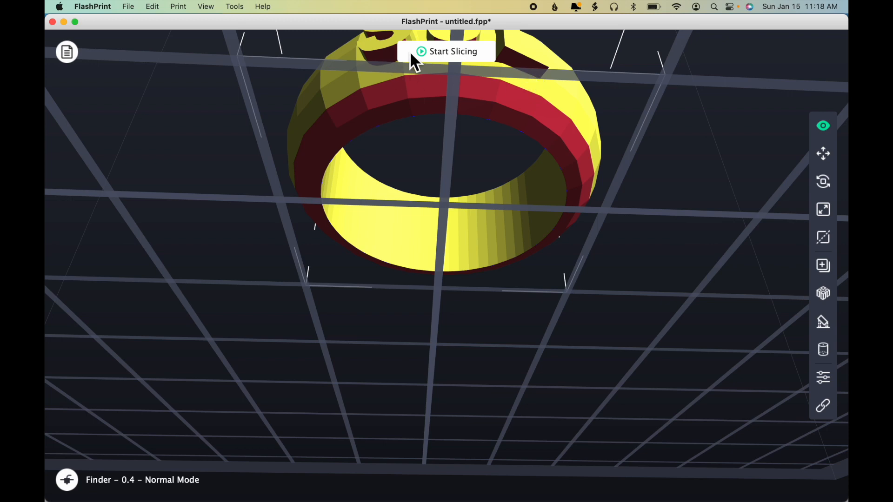
drag(660, 202, 639, 252)
scroll(636, 251, down, 5)
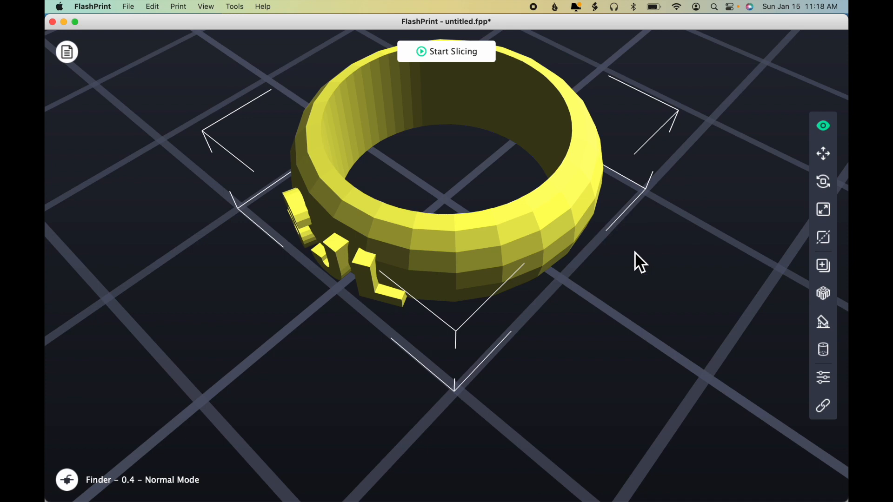
drag(634, 251, 602, 278)
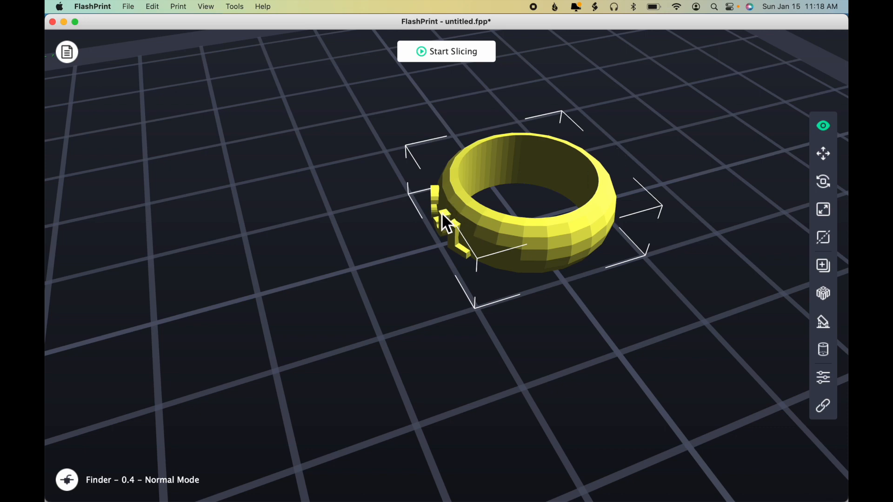
Step: Rotate the ring about the X axis in 90° increments until it stands upright with the initials on top
click(826, 183)
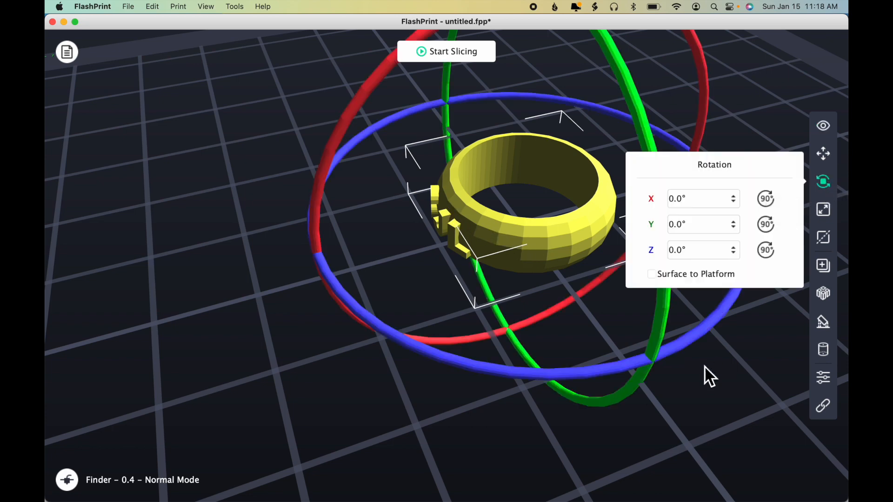
scroll(704, 365, up, 3)
drag(704, 366, 653, 95)
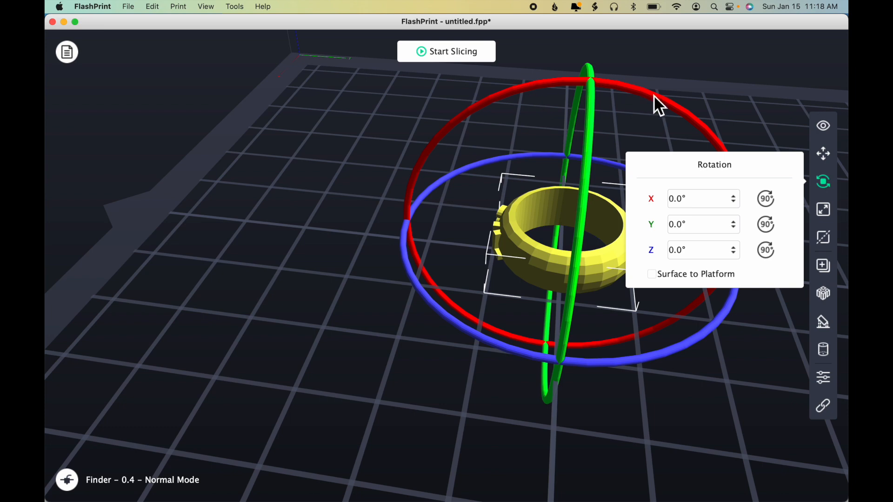
click(767, 199)
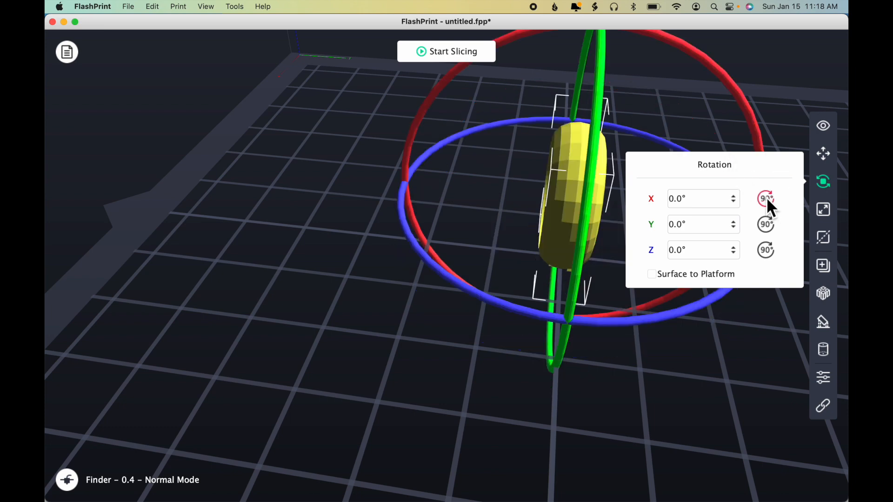
drag(561, 436, 578, 426)
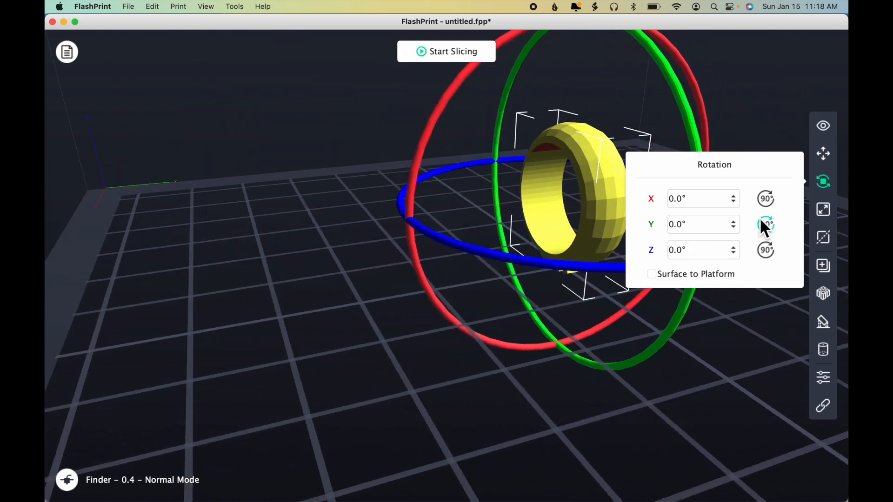
click(770, 200)
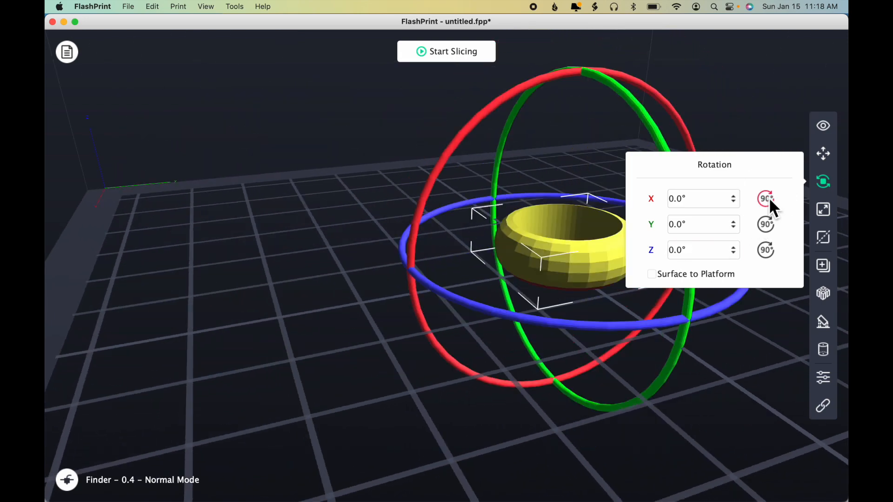
click(767, 200)
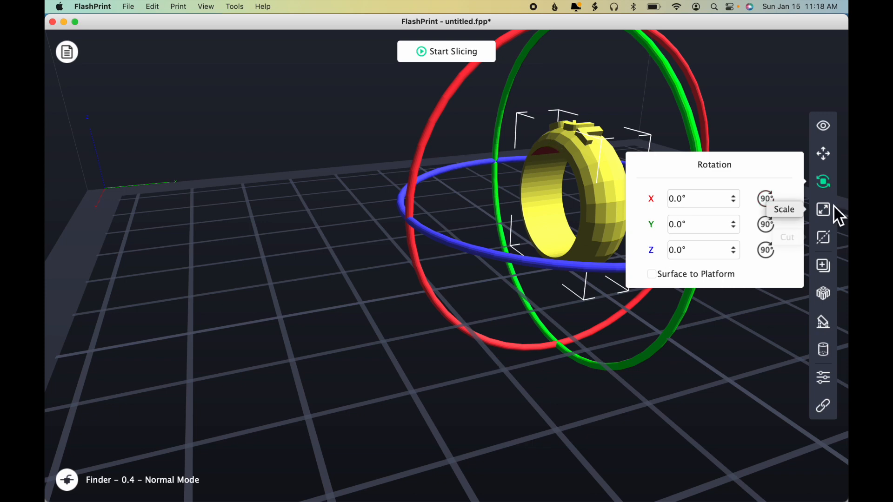
click(826, 184)
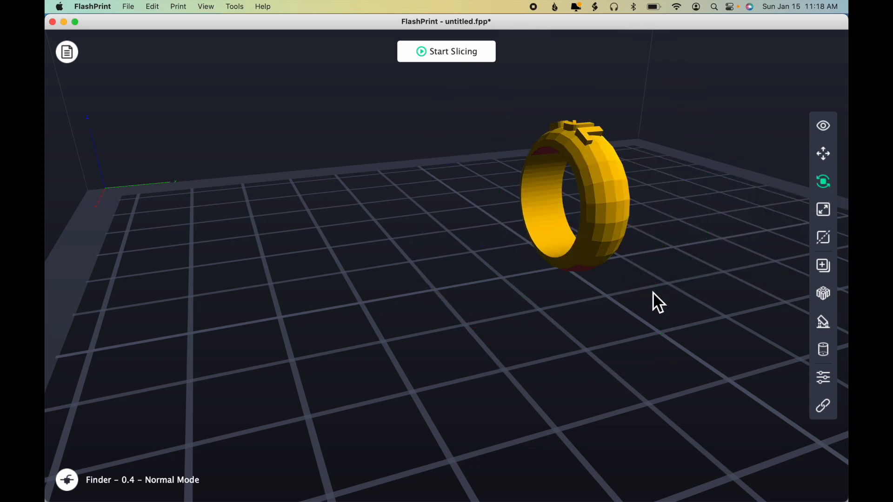
Step: Examine the upright ring from the front, above and below, checking its initials, inner arch and underside for overhangs
drag(594, 341, 633, 349)
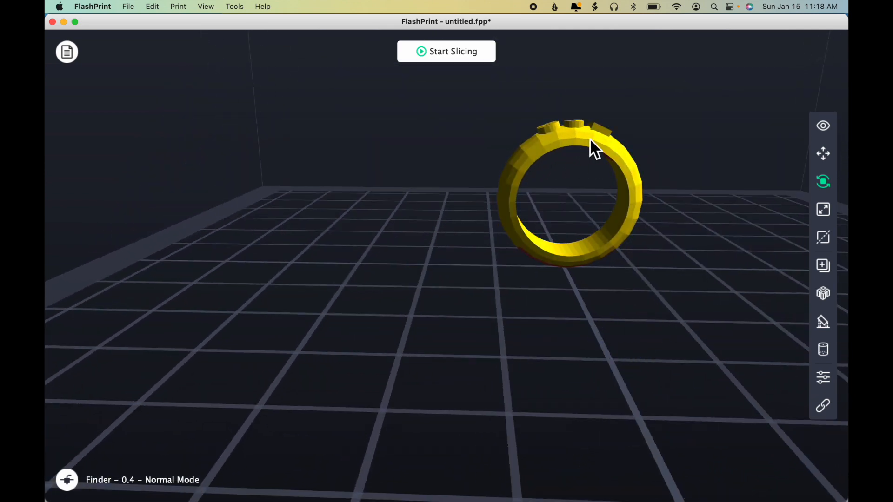
mouse_move(683, 170)
mouse_down()
mouse_move(679, 198)
mouse_move(677, 162)
mouse_up()
drag(530, 249, 593, 280)
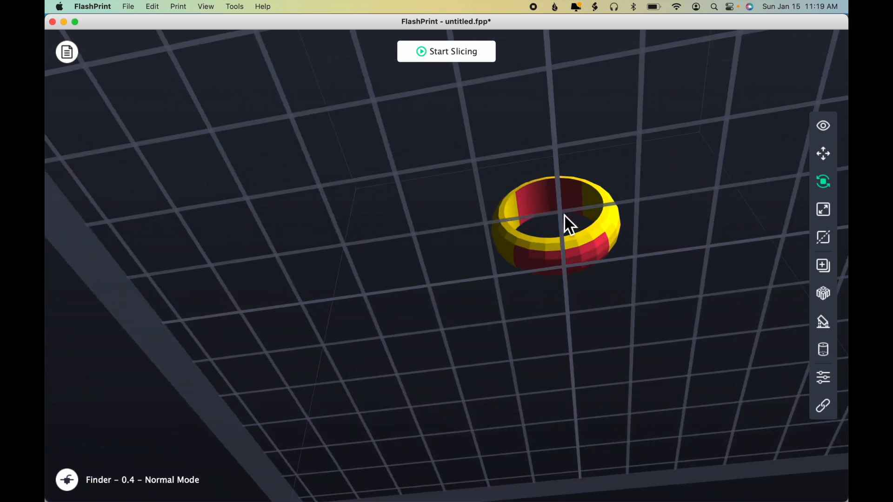
drag(668, 249, 677, 292)
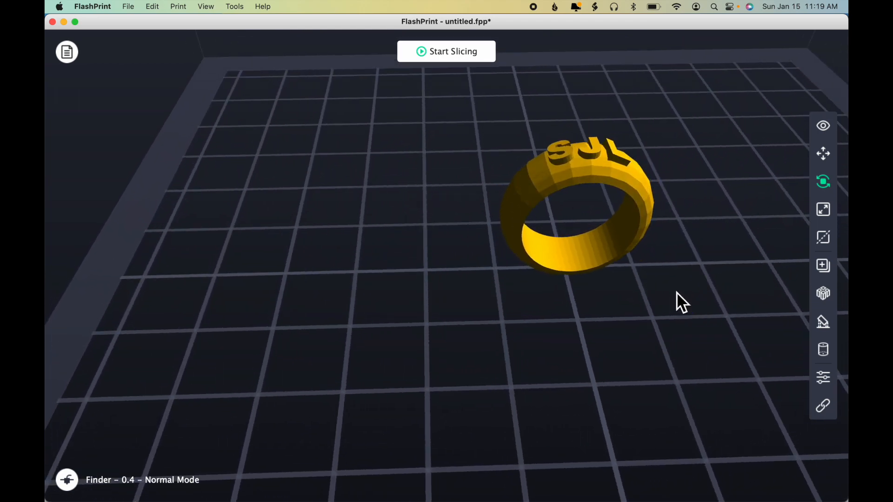
drag(457, 266, 434, 275)
click(617, 225)
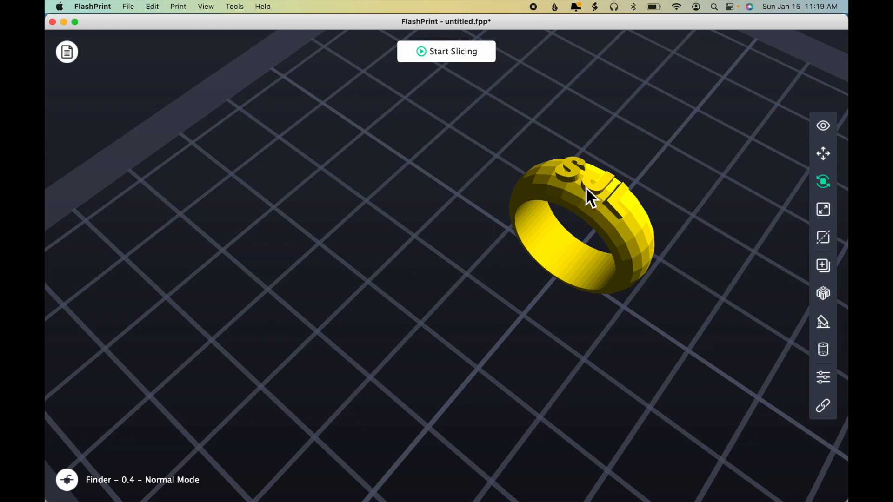
drag(679, 336, 673, 308)
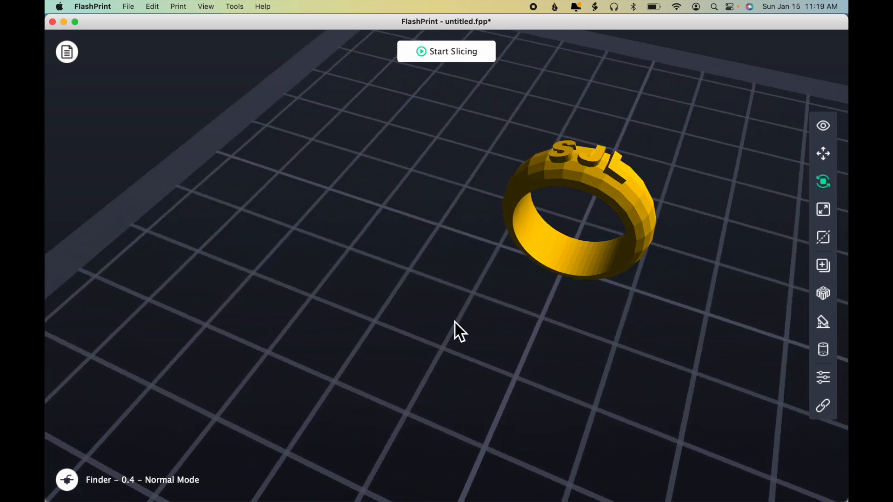
drag(671, 317, 679, 277)
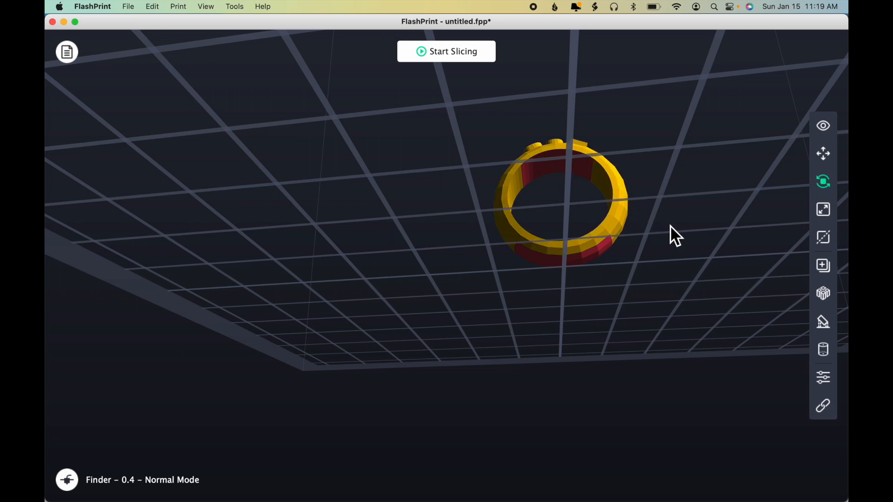
Step: Rotate the upright ring 90° about the X axis so it lies flat on the build plate
drag(677, 250, 642, 266)
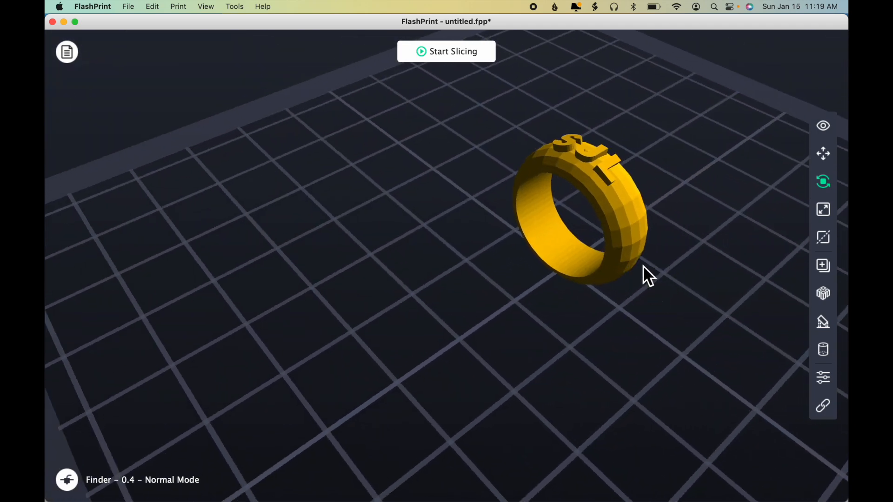
click(628, 236)
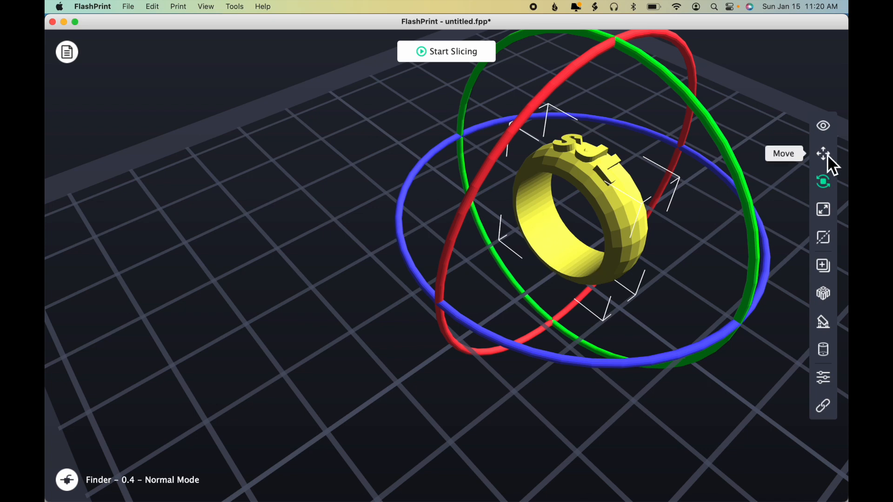
click(830, 185)
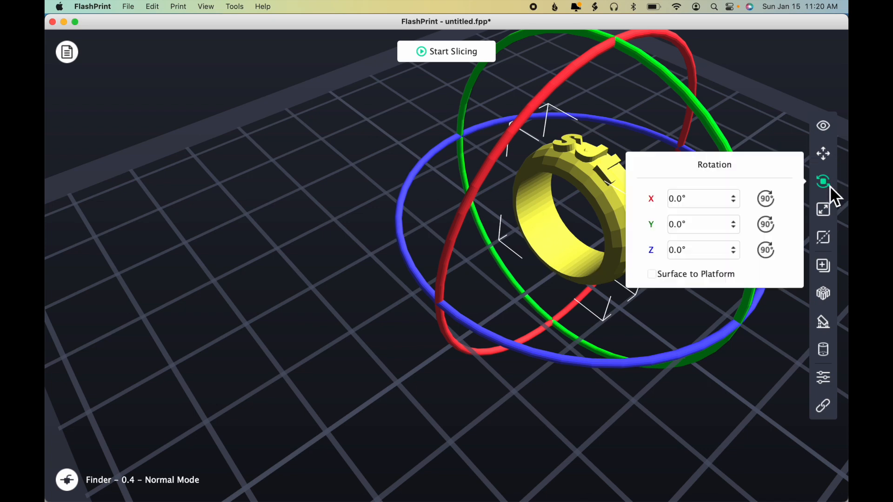
click(766, 201)
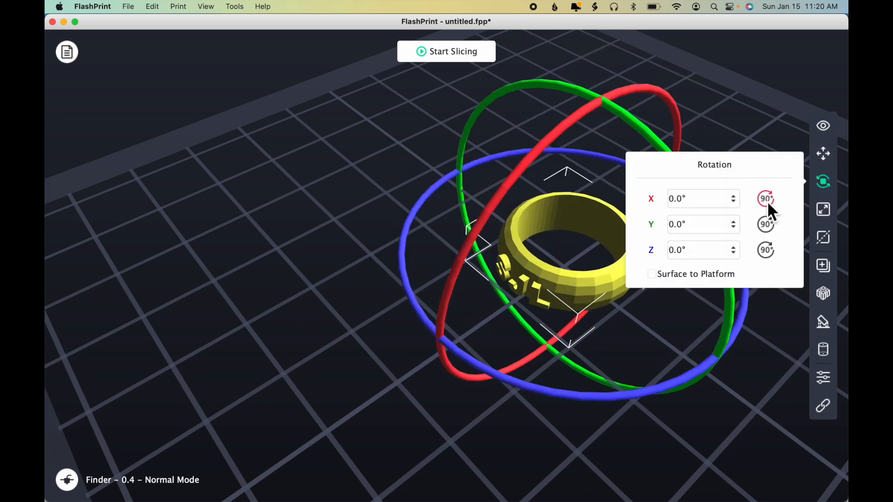
click(824, 183)
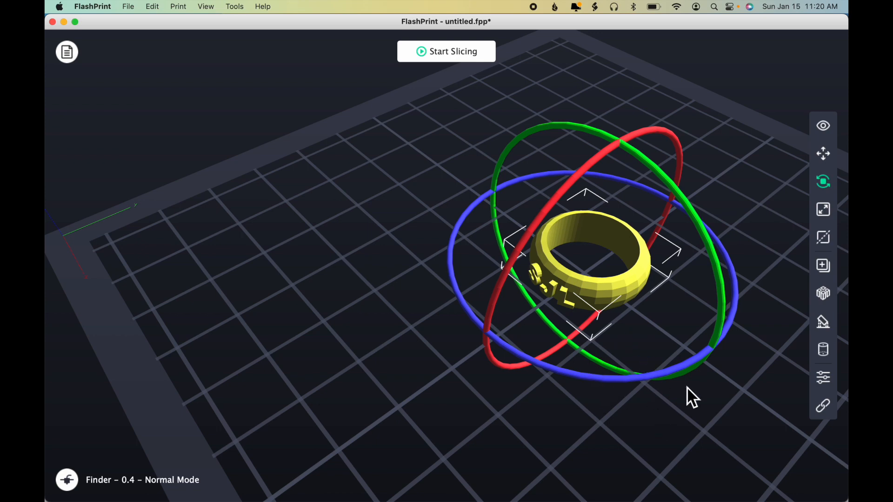
Step: Raise the flat-lying ring 3 mm above the build plate along the Z axis
click(826, 154)
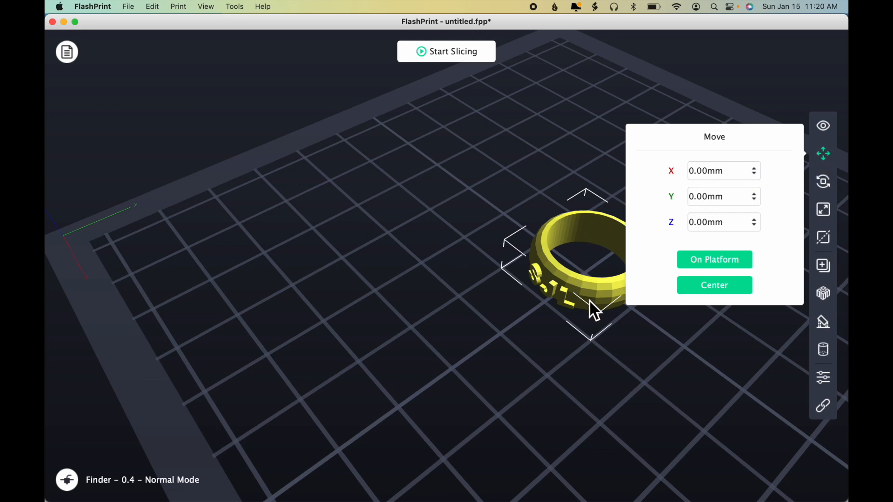
scroll(617, 348, up, 5)
mouse_move(616, 347)
right_down()
mouse_move(609, 310)
mouse_move(610, 338)
right_up()
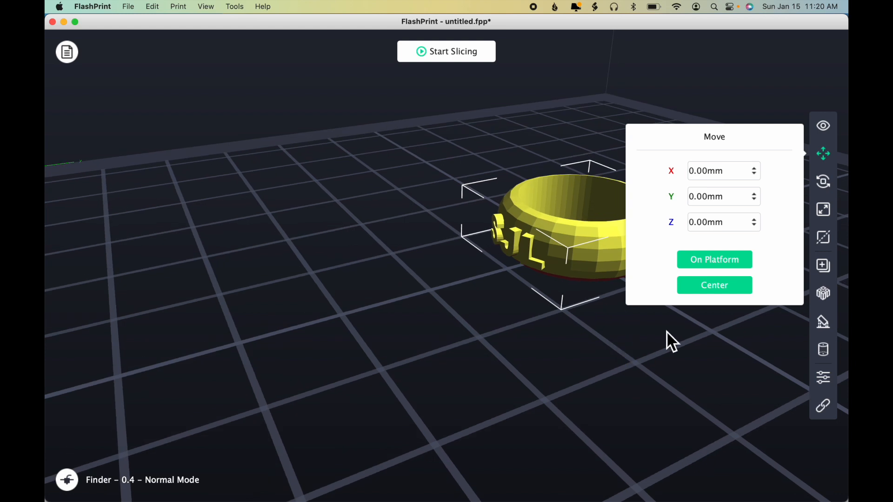
click(756, 220)
click(756, 220)
click(756, 220)
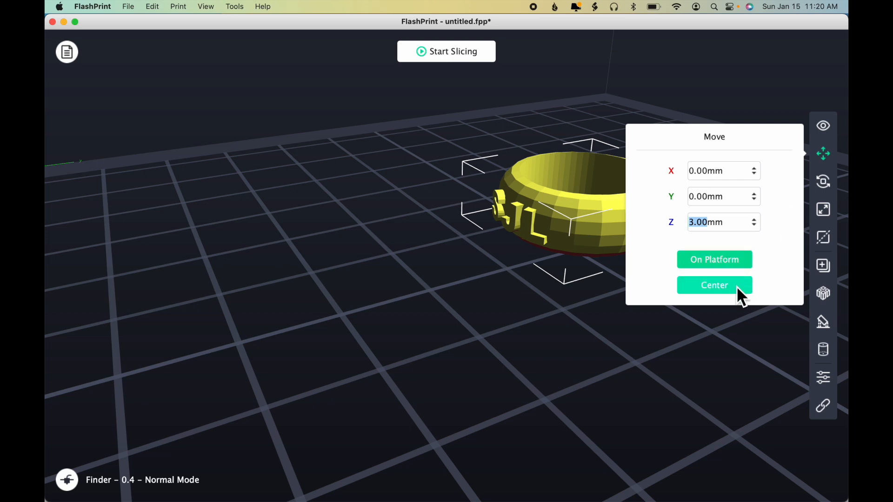
click(823, 157)
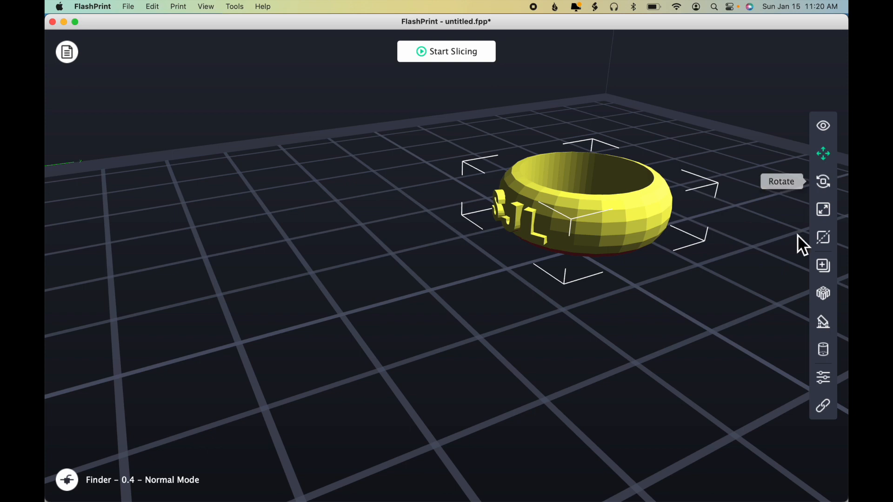
Step: Generate automatic linear supports for the ring with a 55° overhang threshold and a 2.5 mm pillar size
click(825, 322)
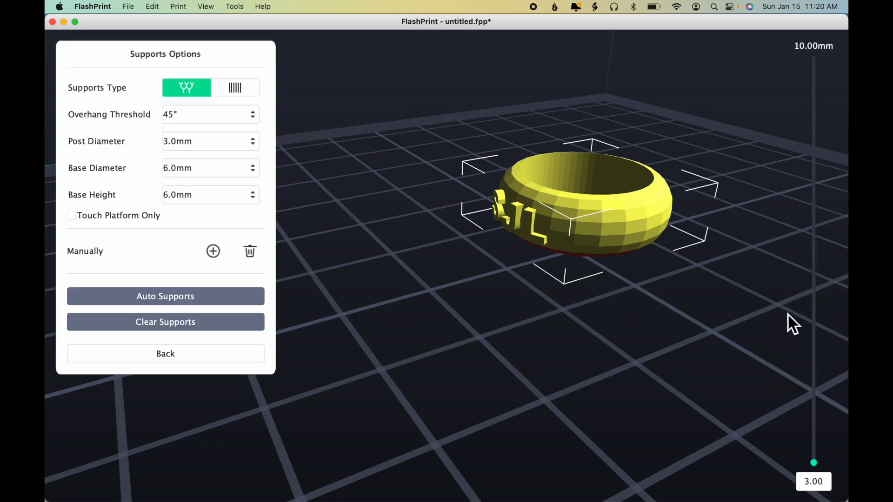
click(239, 89)
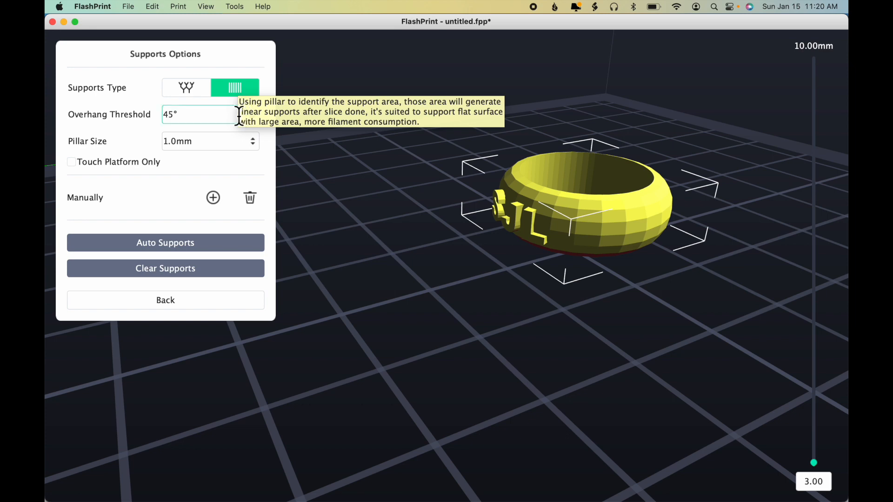
scroll(176, 149, down, 5)
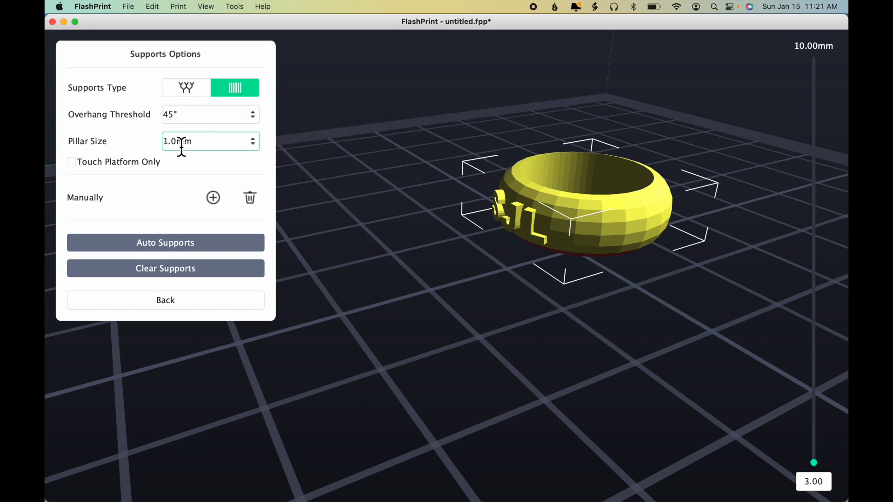
double_click(171, 142)
text(2.5)
click(254, 113)
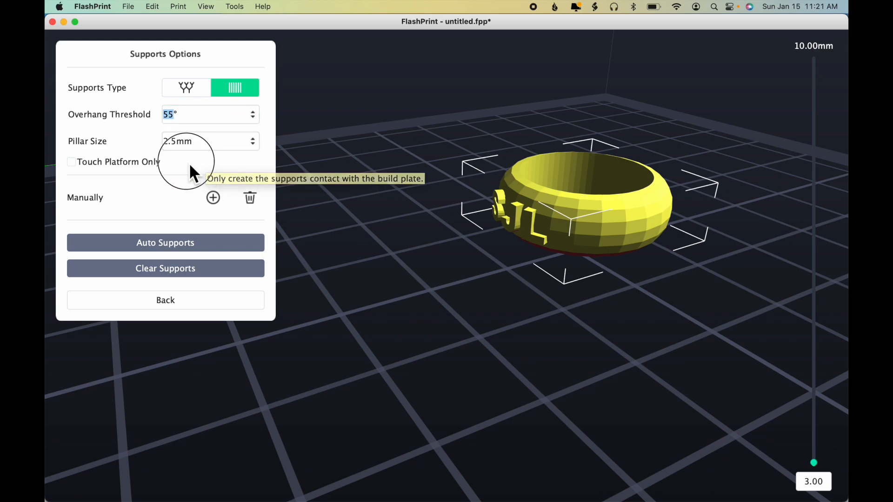
click(191, 248)
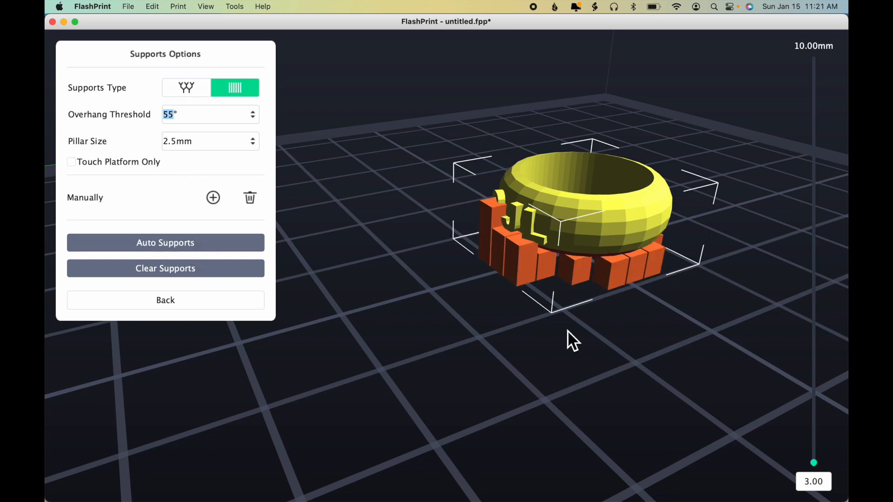
Step: Manually add support pillars from below to fill the gaps between the automatic ones around the ring's underside
drag(567, 331, 601, 267)
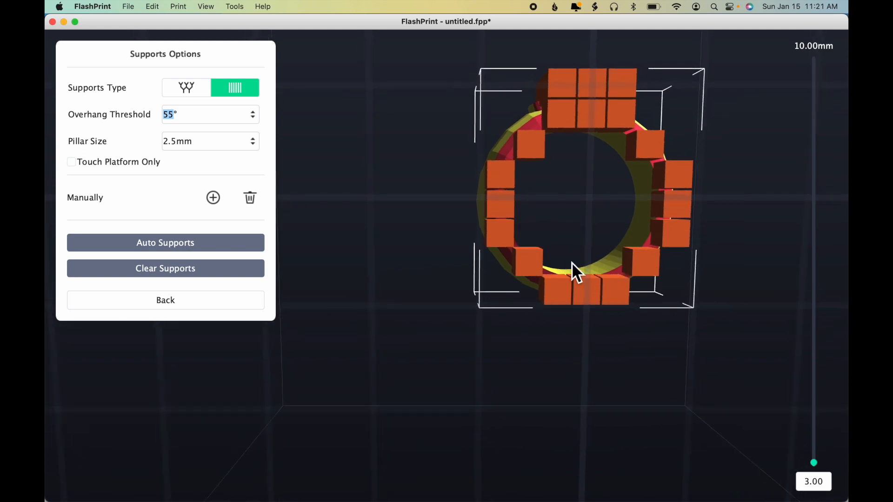
click(214, 198)
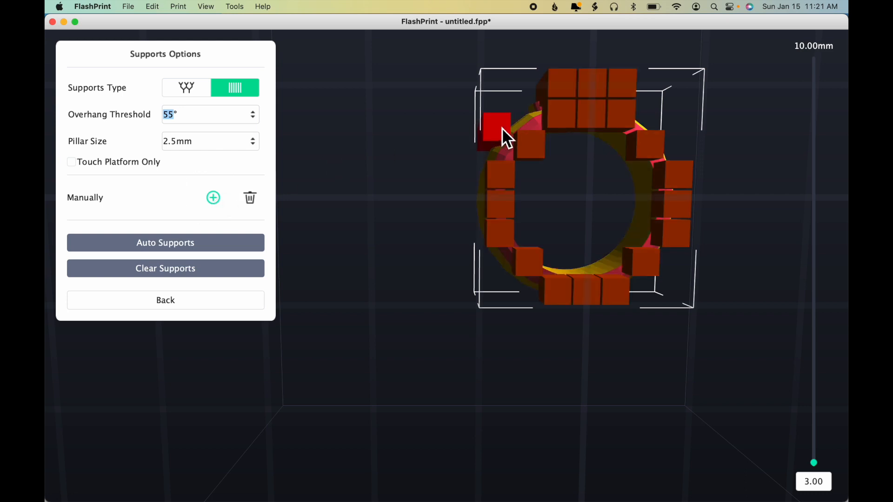
click(531, 114)
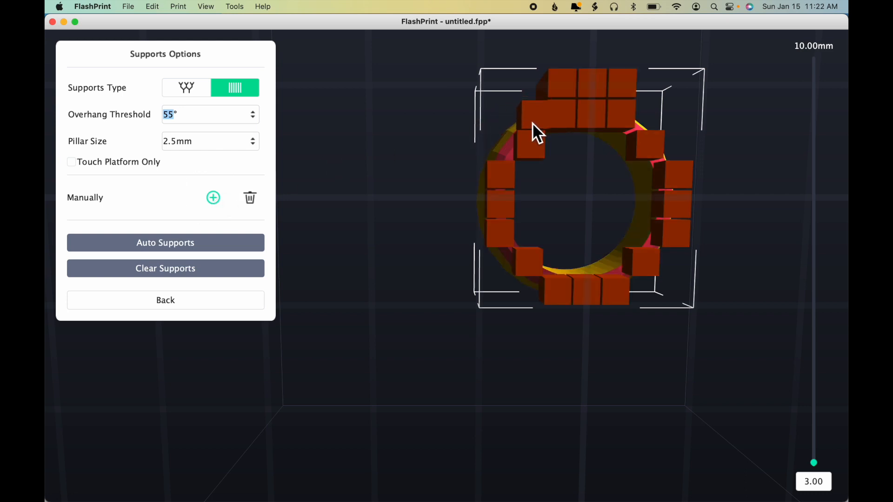
click(512, 153)
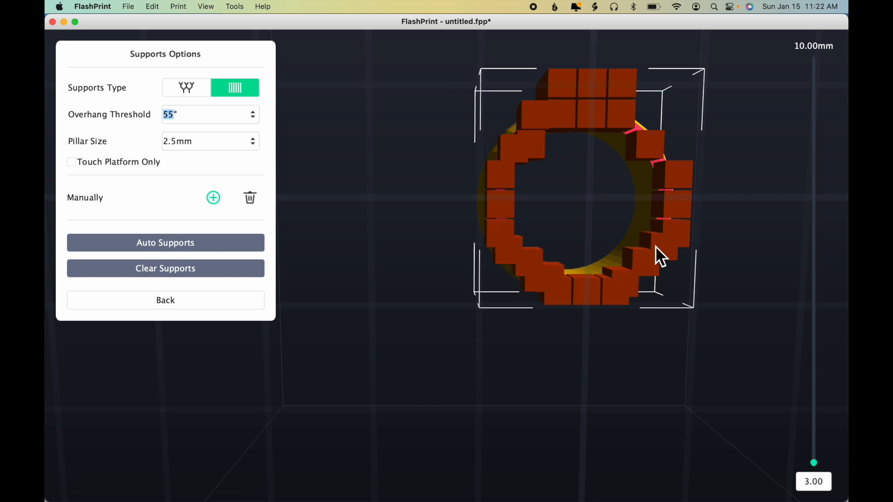
click(667, 197)
click(661, 169)
click(642, 141)
click(629, 135)
click(508, 154)
click(494, 219)
Step: Examine the supports beneath the ring and its raised initials from several sides, and leave support editing
drag(704, 261, 664, 173)
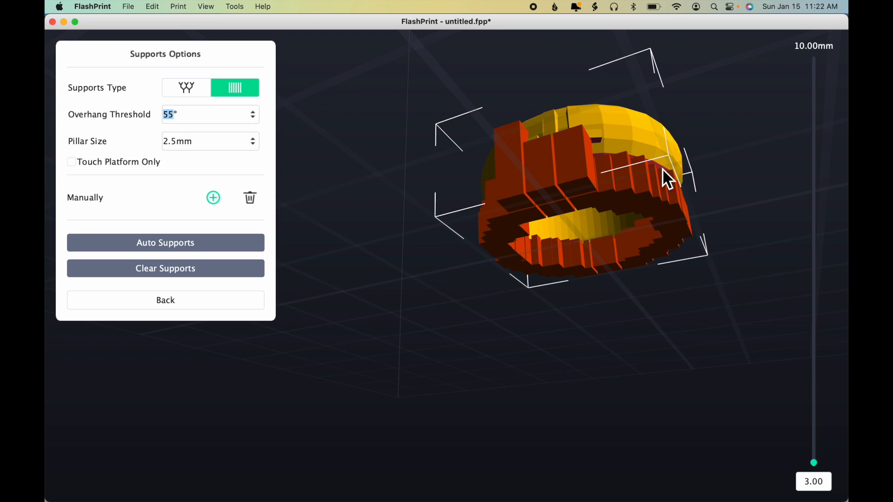
drag(599, 140, 656, 165)
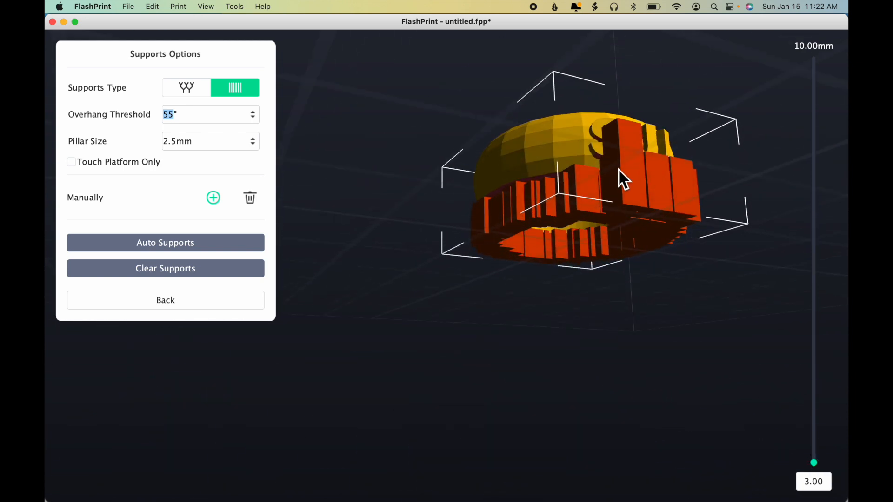
drag(647, 177, 646, 181)
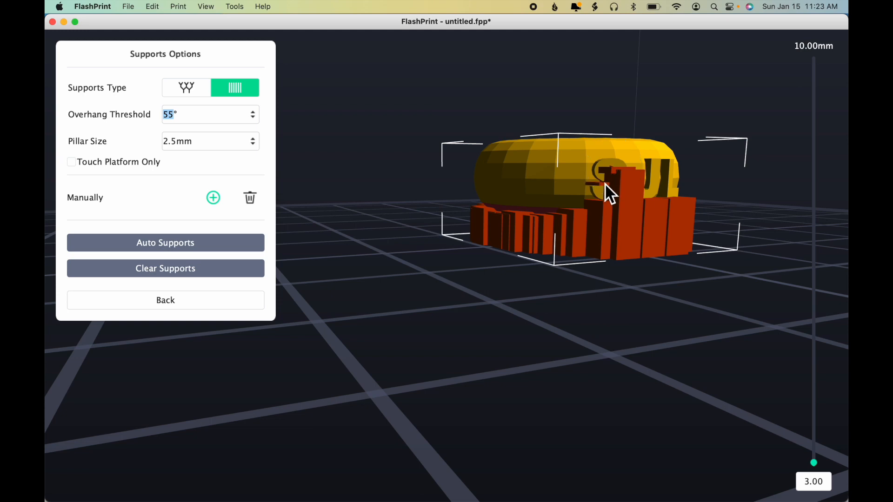
drag(716, 171, 673, 193)
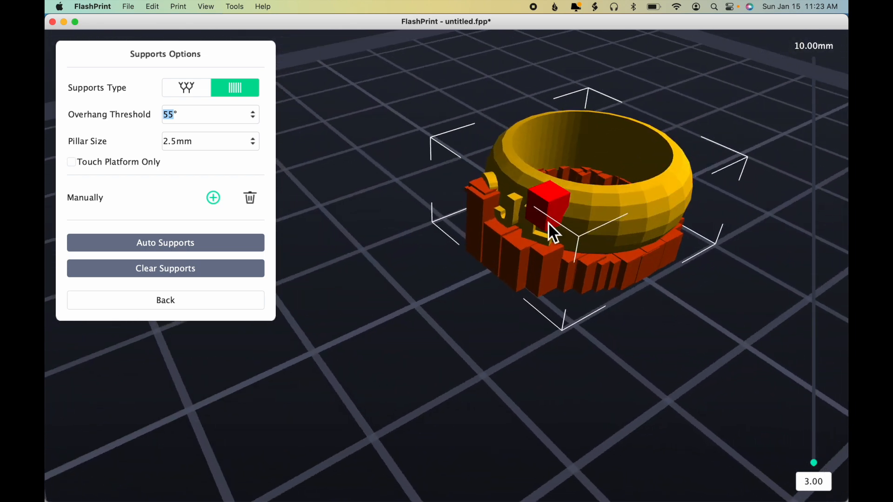
click(226, 303)
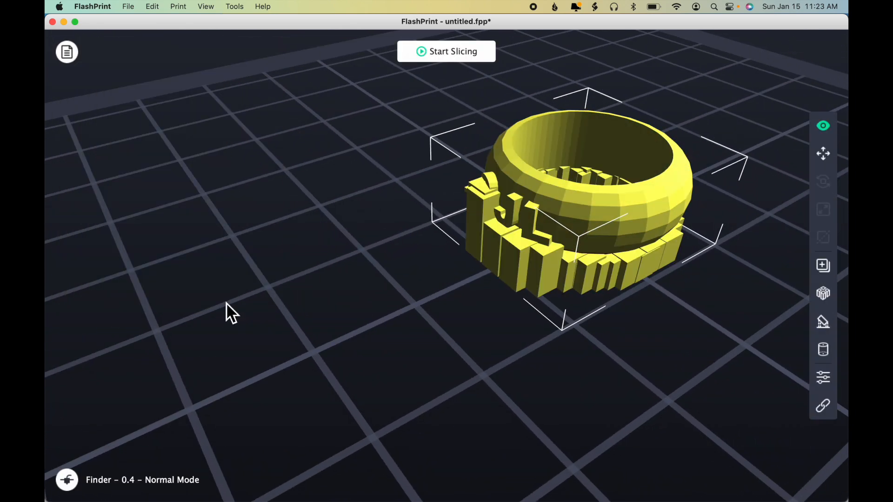
Step: Open the slicing settings and enable a raft for the print
click(461, 51)
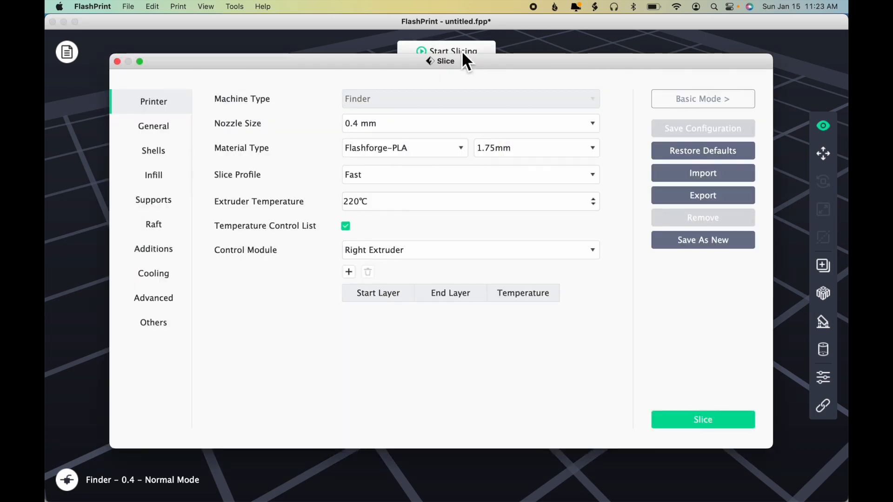
click(163, 227)
click(399, 118)
click(401, 140)
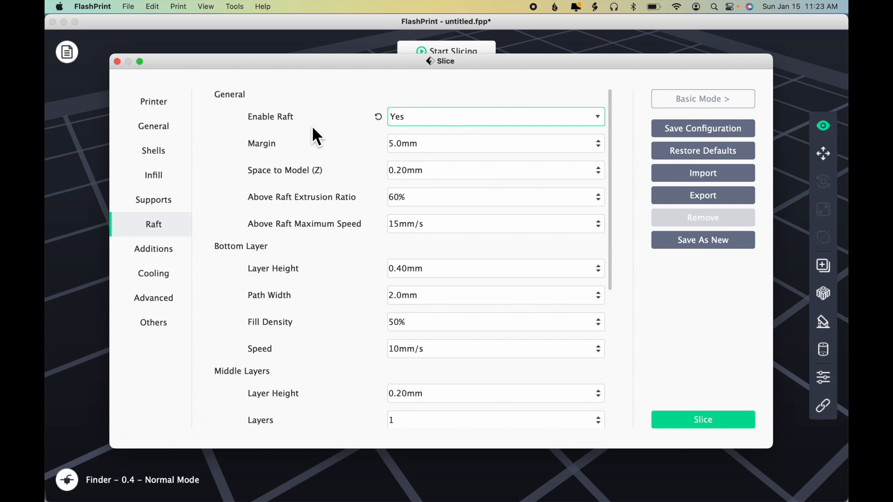
Step: Set the supports' space to model to 0.45 mm in X/Y and 0.30 mm in Z with 2 top solid layers, and slice the model
click(171, 204)
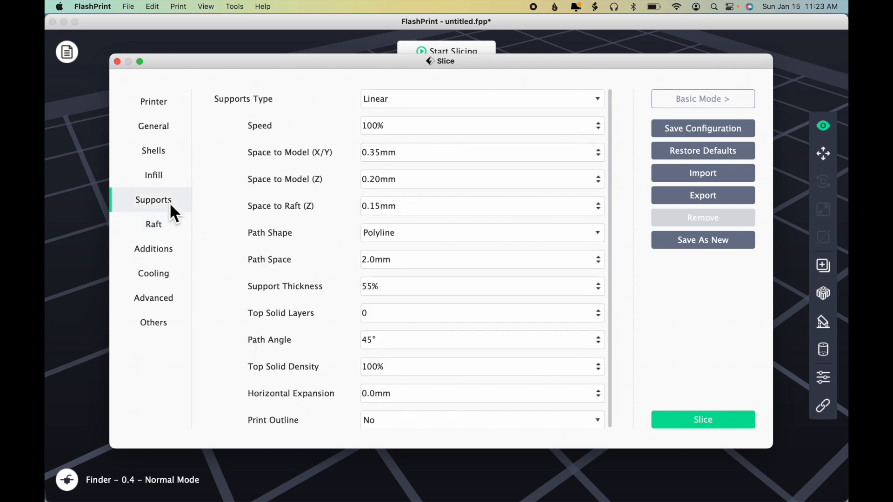
click(604, 151)
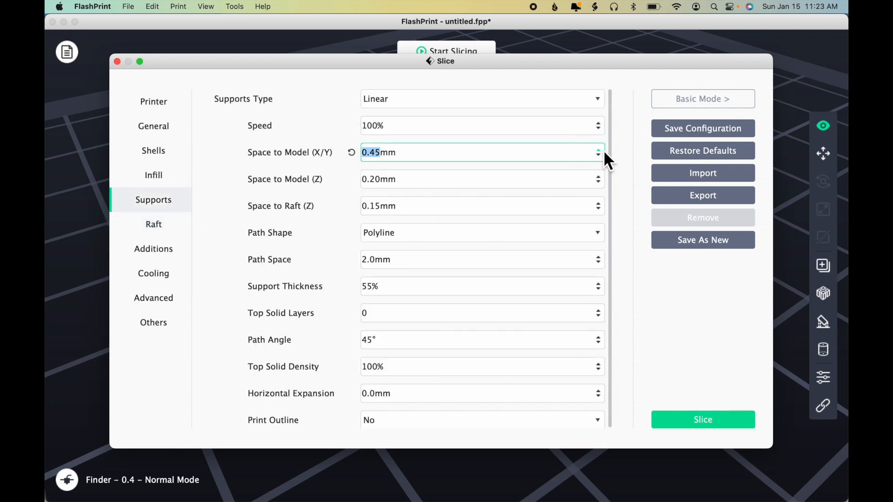
click(599, 177)
click(599, 177)
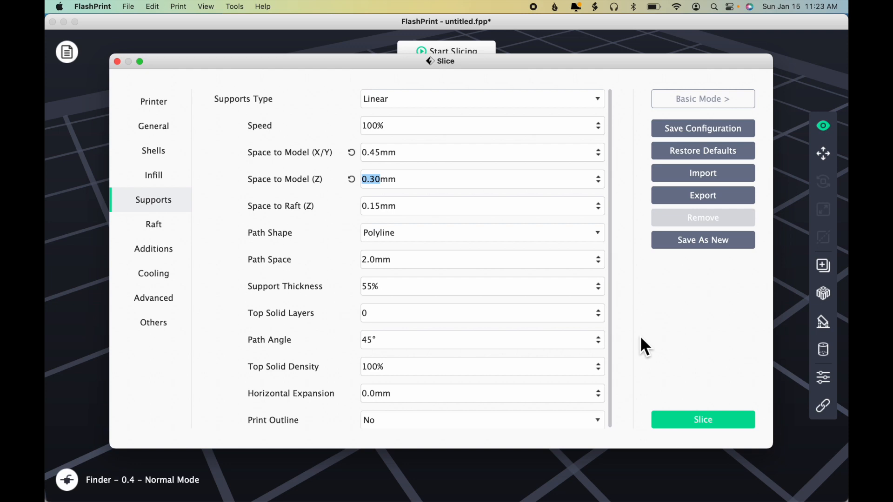
click(601, 311)
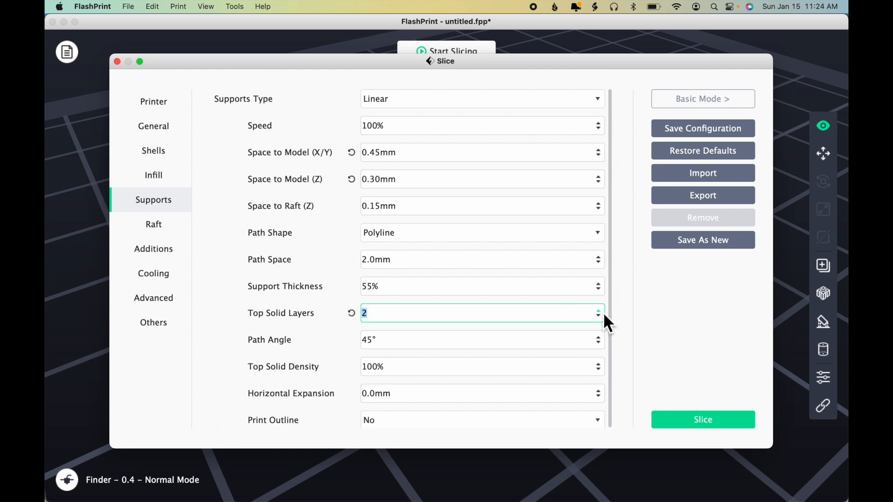
click(693, 419)
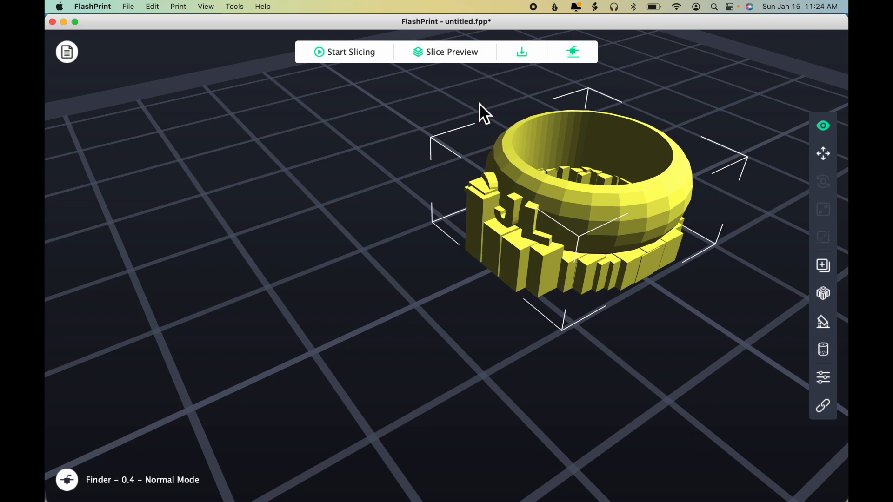
Step: Open the slice preview and inspect the ring, supports and raft from the side and above, along with the estimated print time
click(458, 53)
click(577, 218)
drag(578, 218, 463, 252)
mouse_move(579, 343)
mouse_down()
mouse_move(568, 319)
mouse_move(574, 334)
mouse_up()
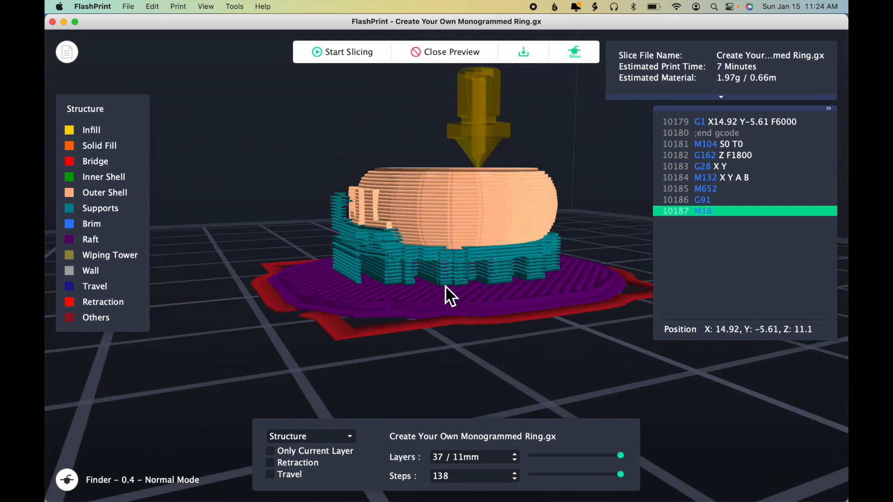
drag(423, 295, 388, 321)
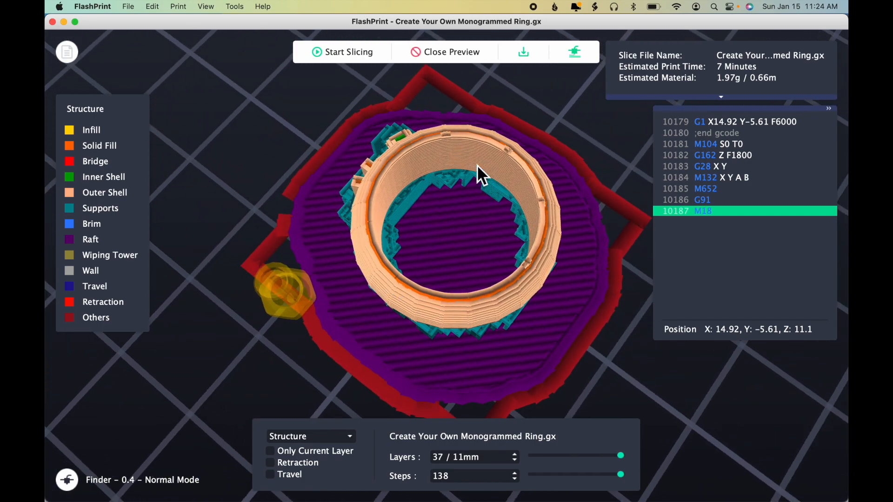
drag(483, 354, 542, 324)
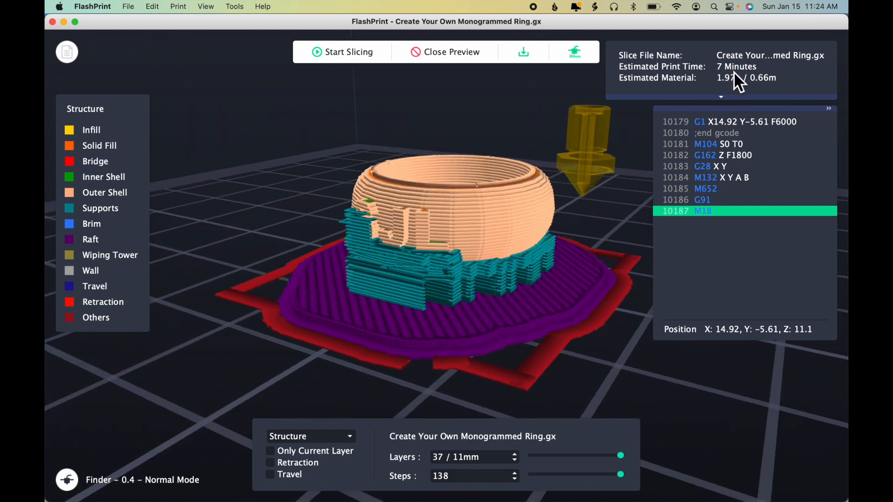